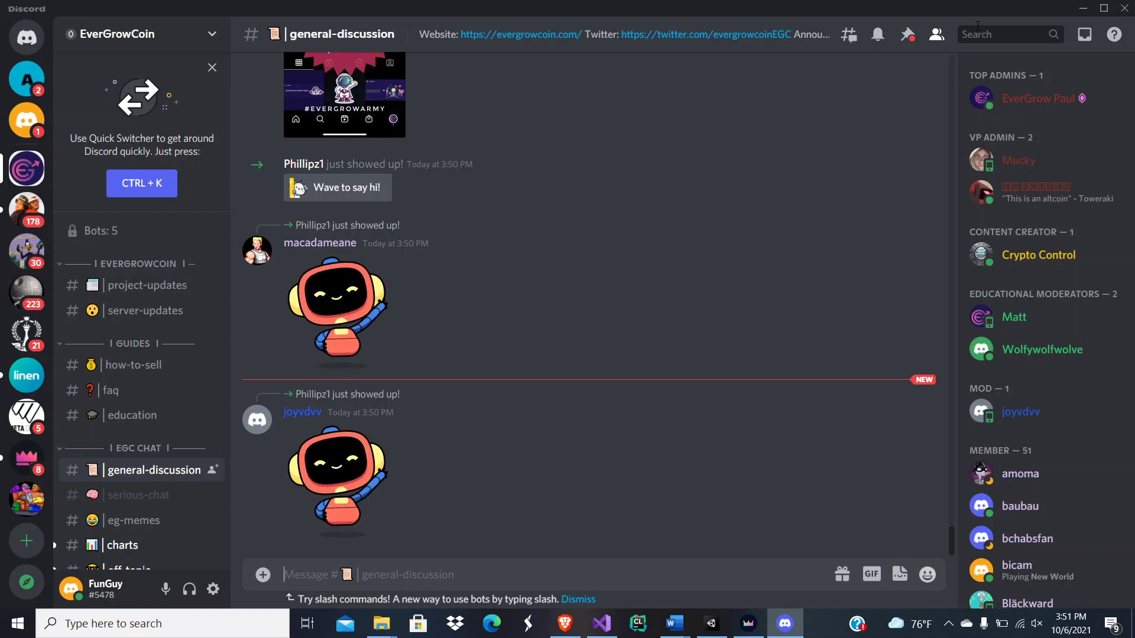
Step: View the 'Follow Our Instagram' image full-size, then close it
key(Up)
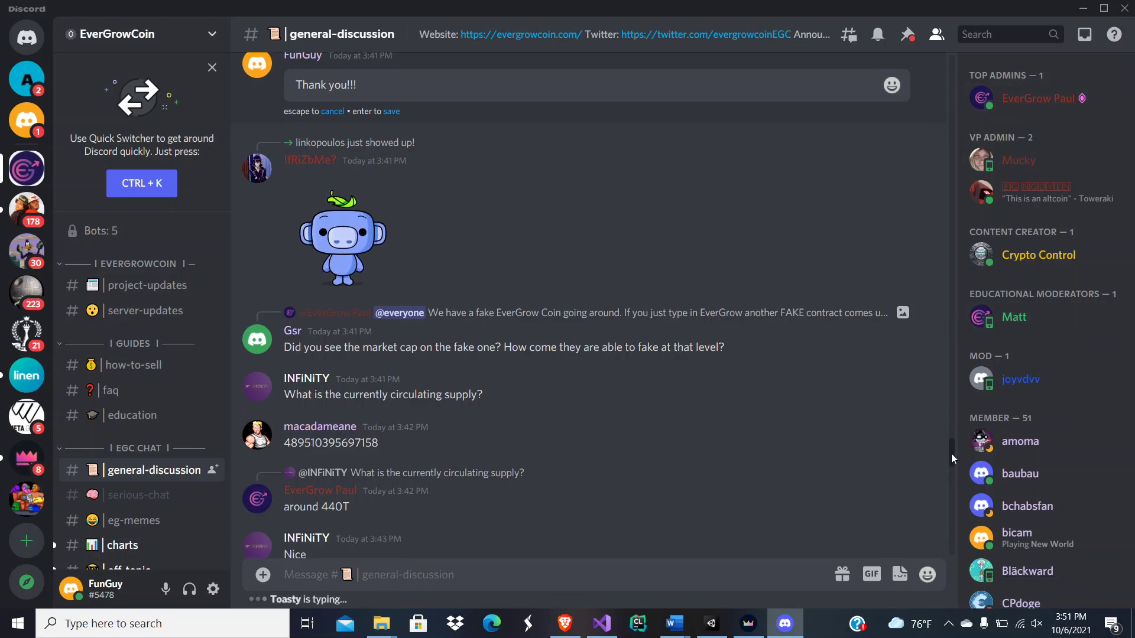
scroll(954, 456, down, 5)
scroll(939, 524, down, 5)
scroll(939, 523, down, 2)
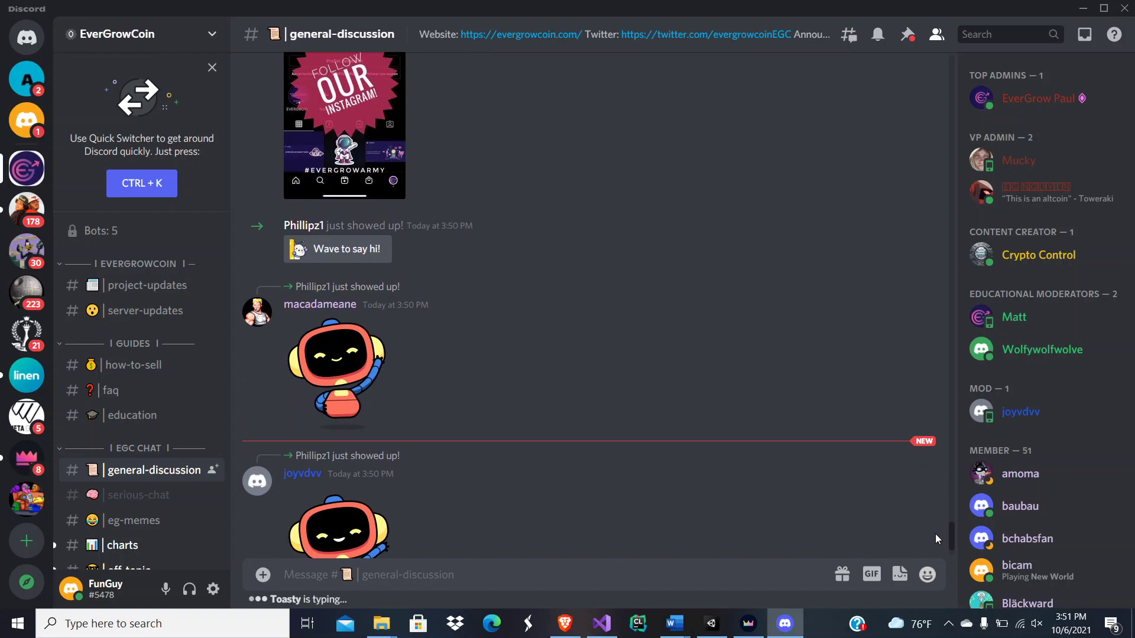
scroll(924, 495, up, 5)
scroll(925, 494, down, 5)
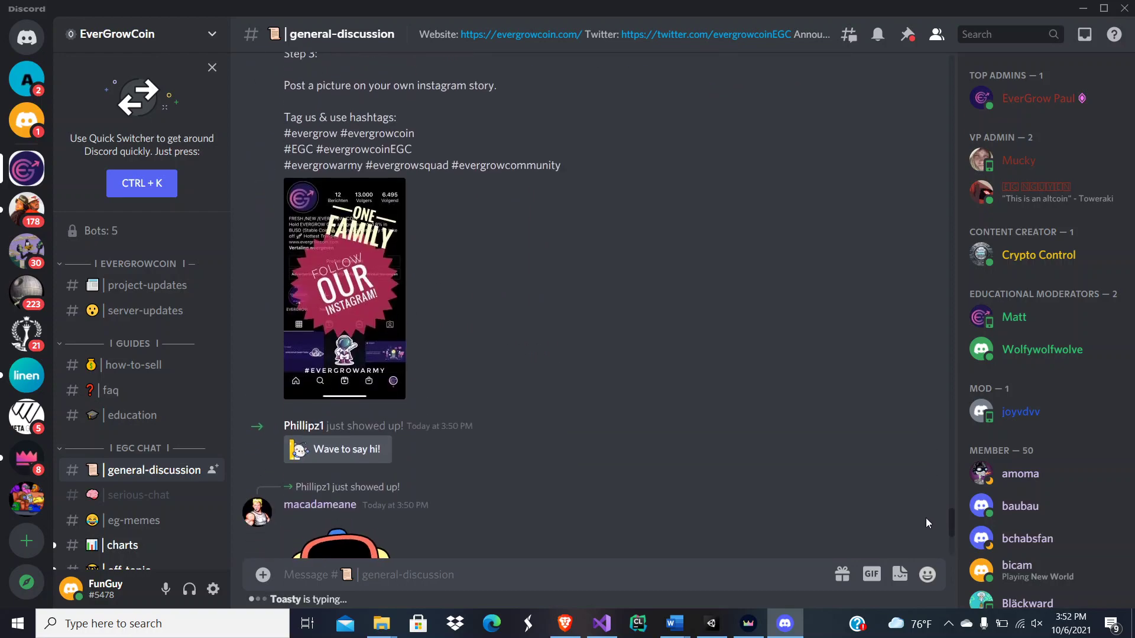
scroll(924, 507, up, 1)
scroll(924, 507, up, 2)
scroll(923, 507, up, 1)
scroll(922, 504, up, 1)
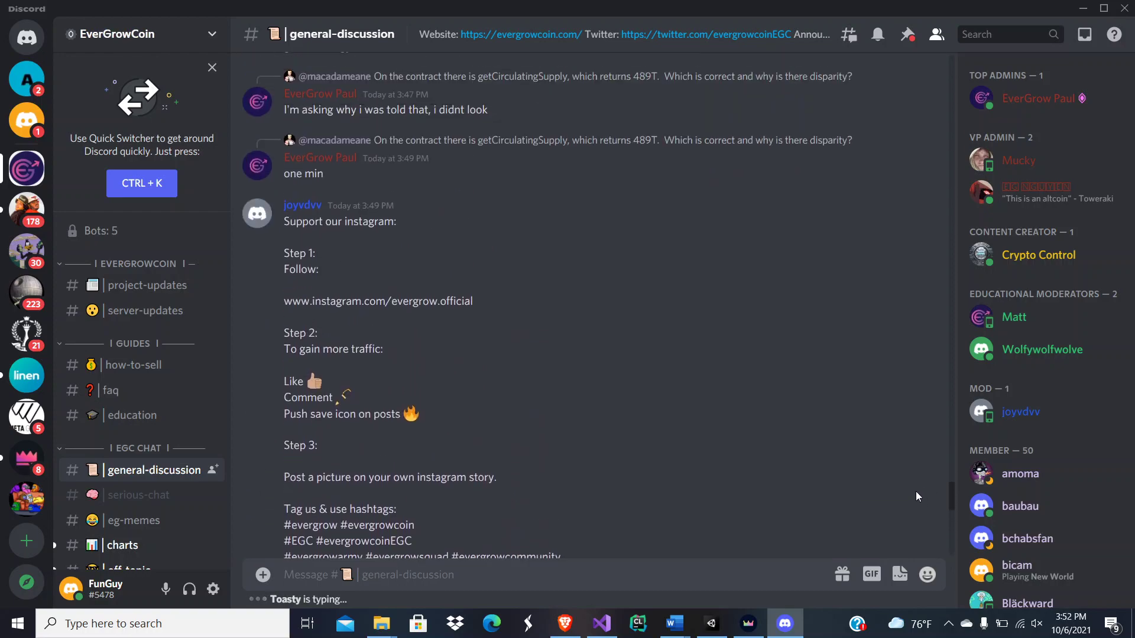
scroll(918, 497, up, 1)
scroll(914, 488, up, 1)
scroll(914, 488, down, 3)
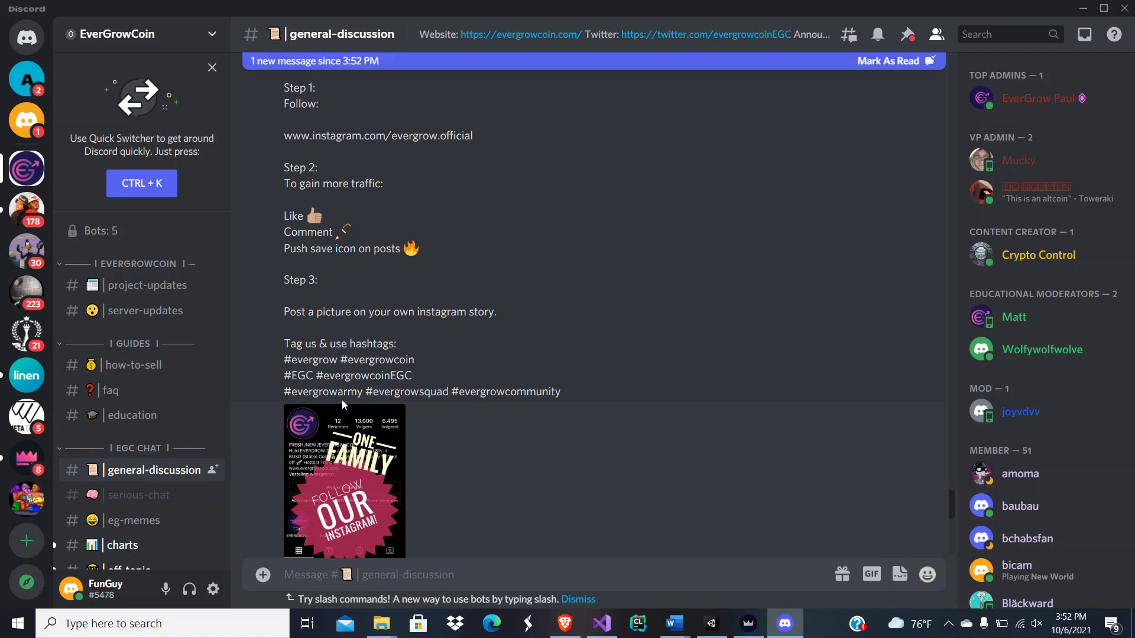
mouse_move(344, 479)
click(343, 445)
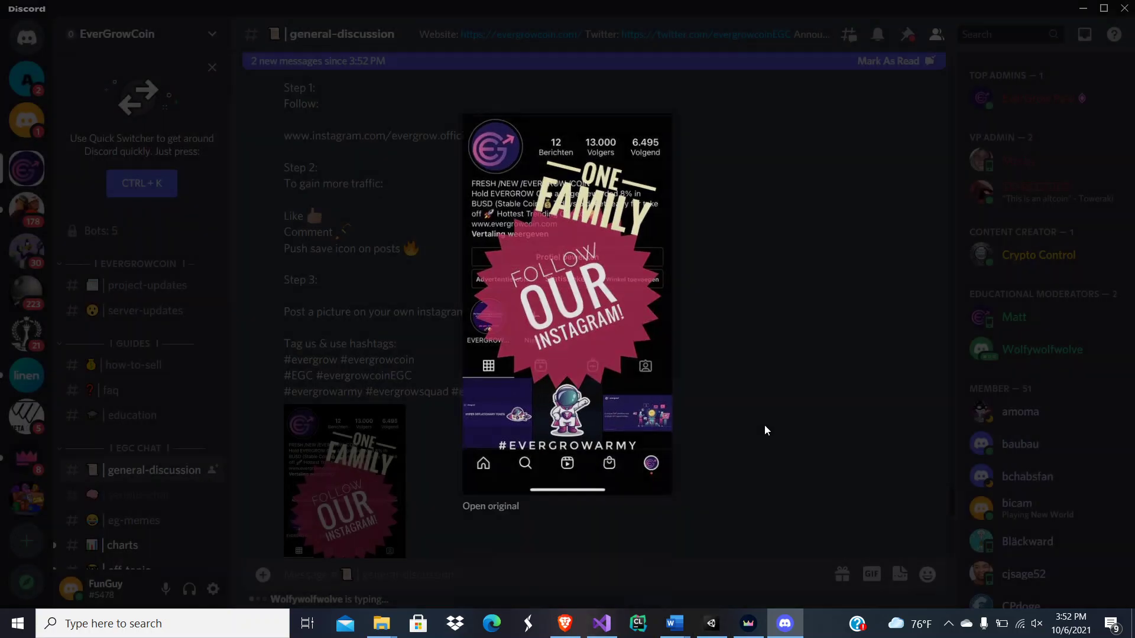
click(765, 429)
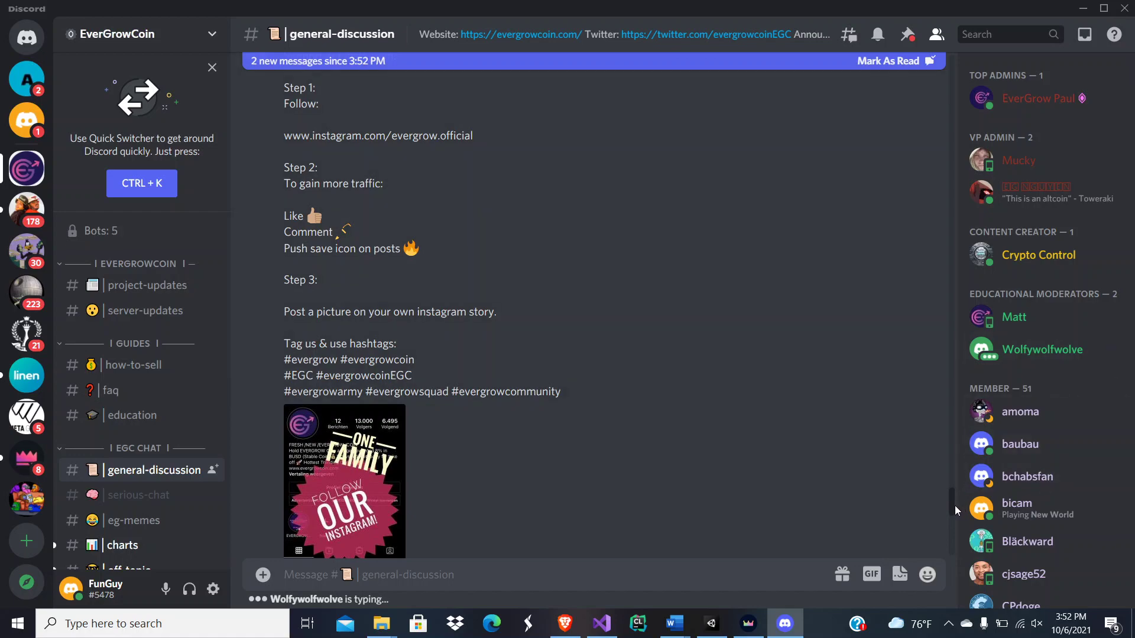
scroll(952, 500, up, 2)
drag(952, 500, 964, 402)
scroll(353, 292, up, 3)
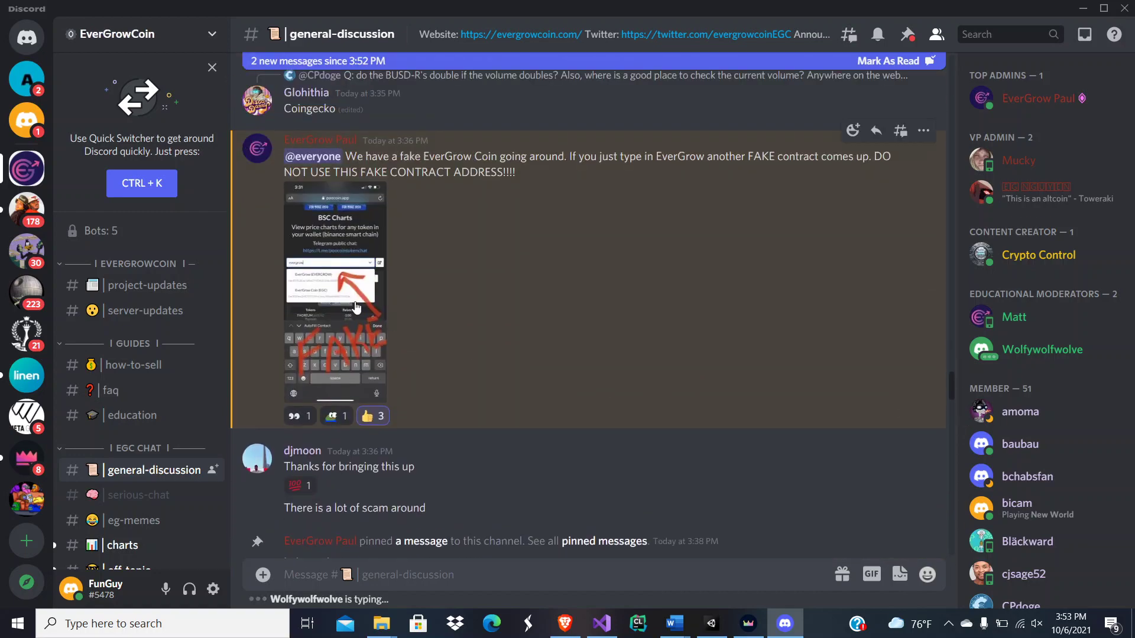
Step: Enlarge and close the fake EverGrow contract screenshot twice
click(353, 292)
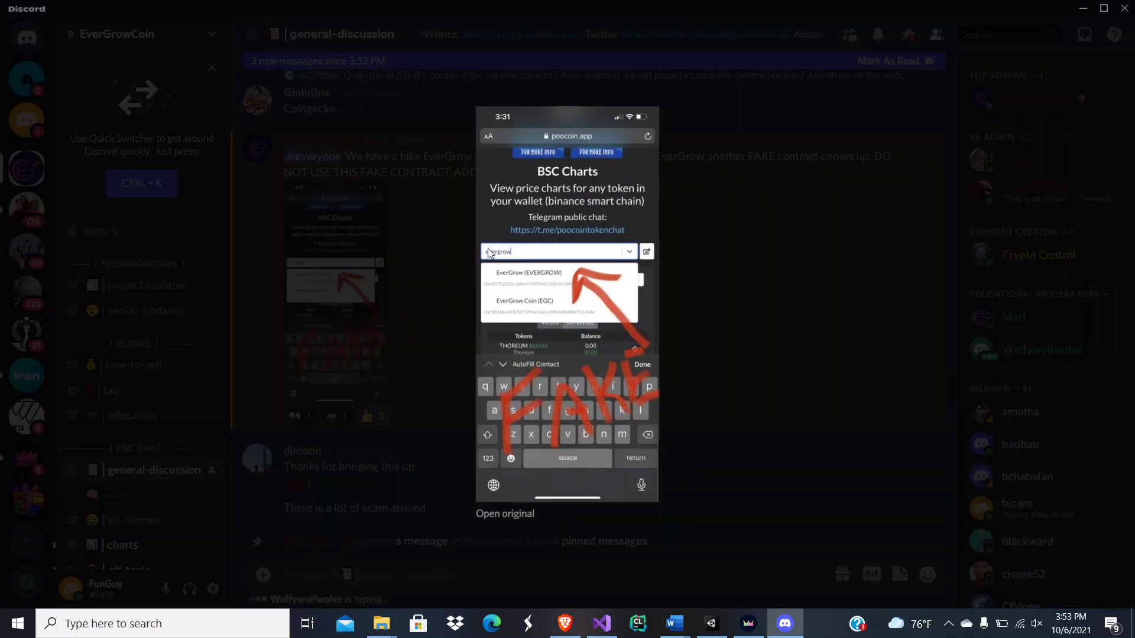
click(451, 248)
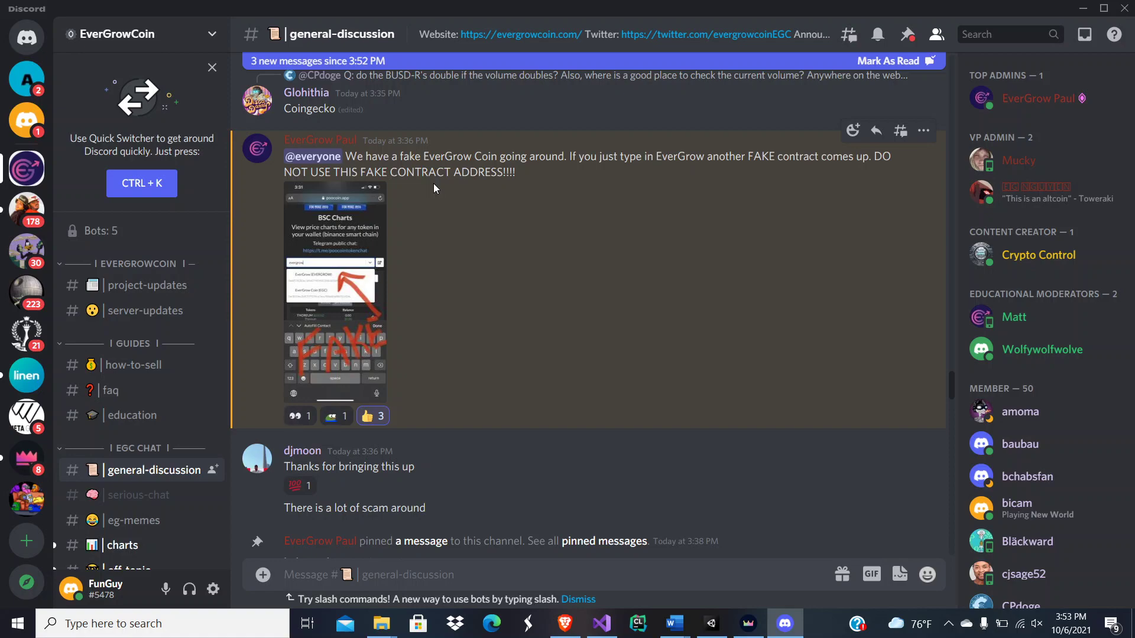
click(322, 280)
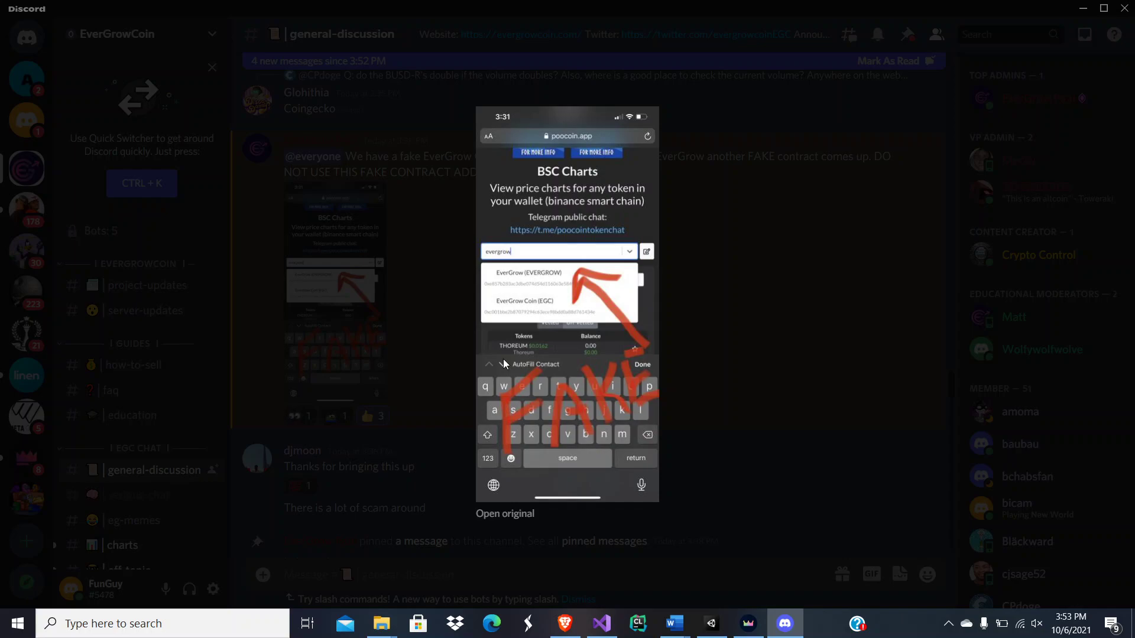
click(679, 211)
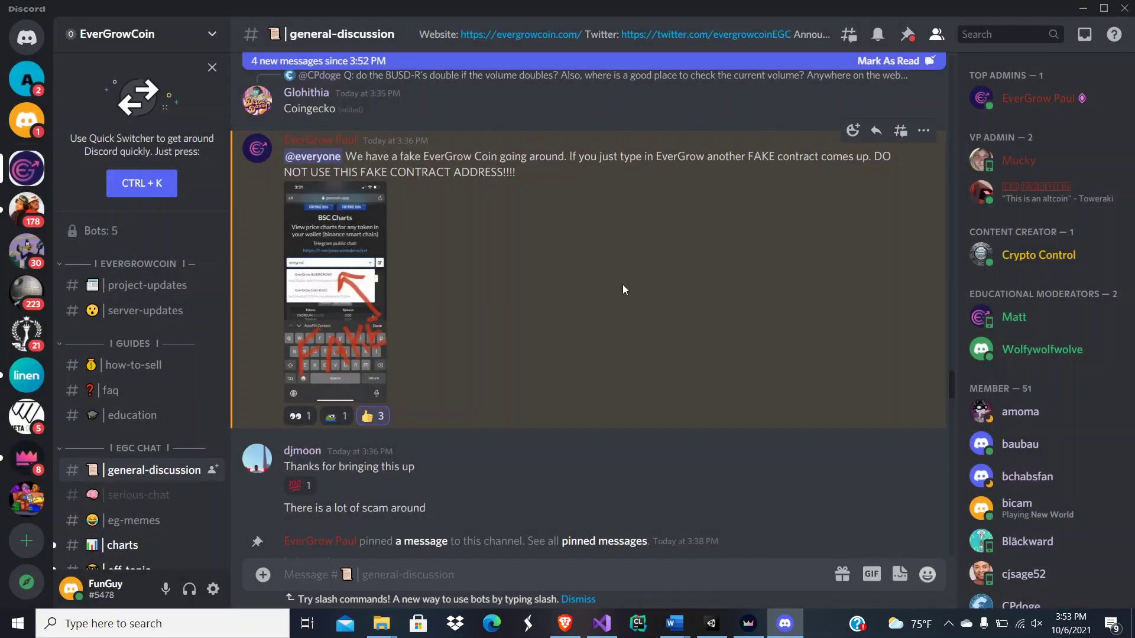
Step: Bring Brave forward with PancakeSwap's BNB-to-EGC Exchange page showing
click(564, 622)
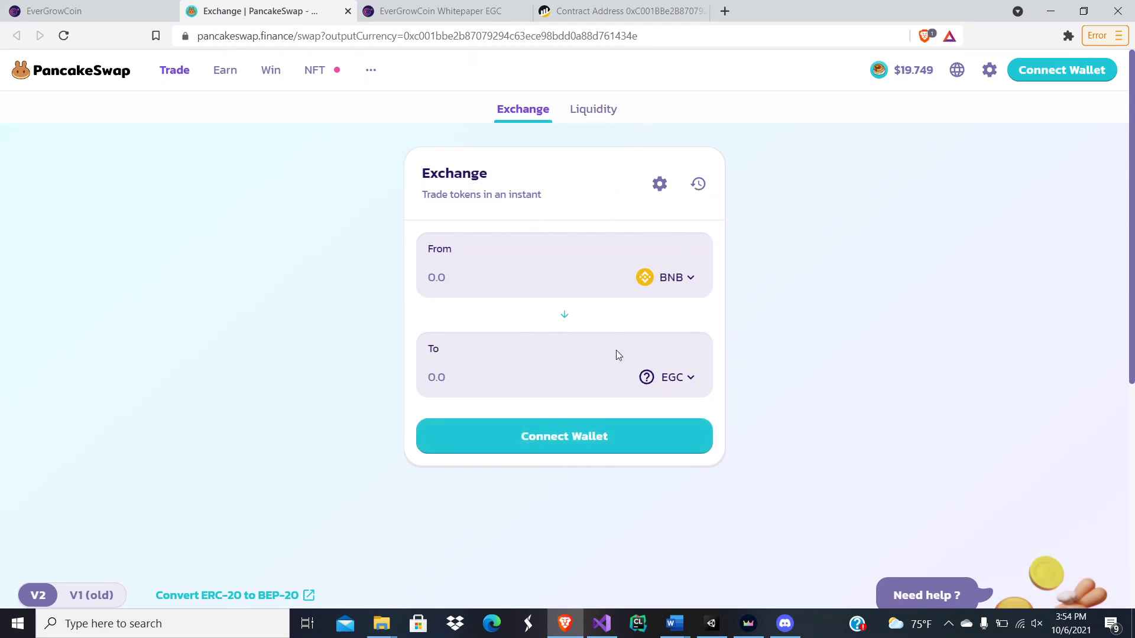
Step: Set PancakeSwap's custom slippage tolerance to 17% and close Settings
click(660, 183)
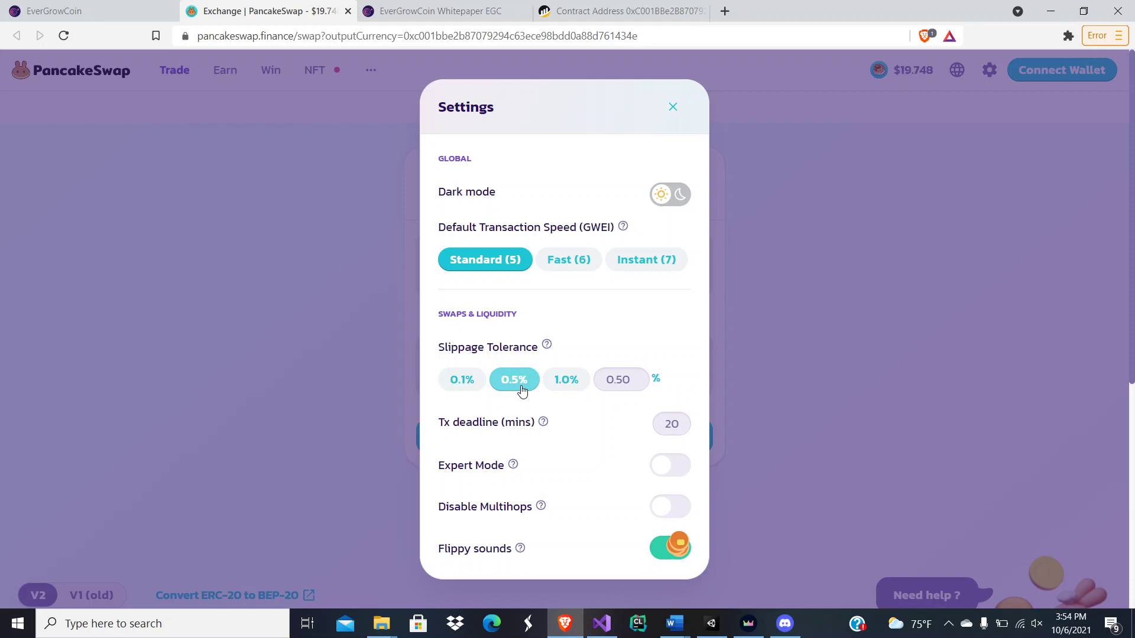
click(631, 379)
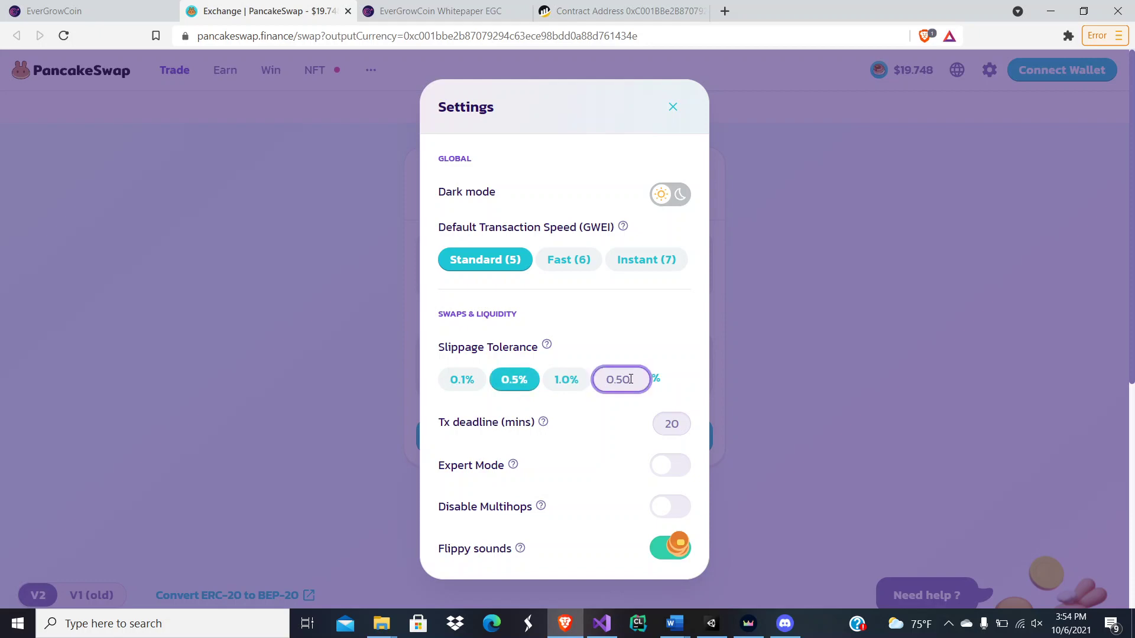
key(BackSpace)
key(BackSpace)
key(BackSpace)
text(17)
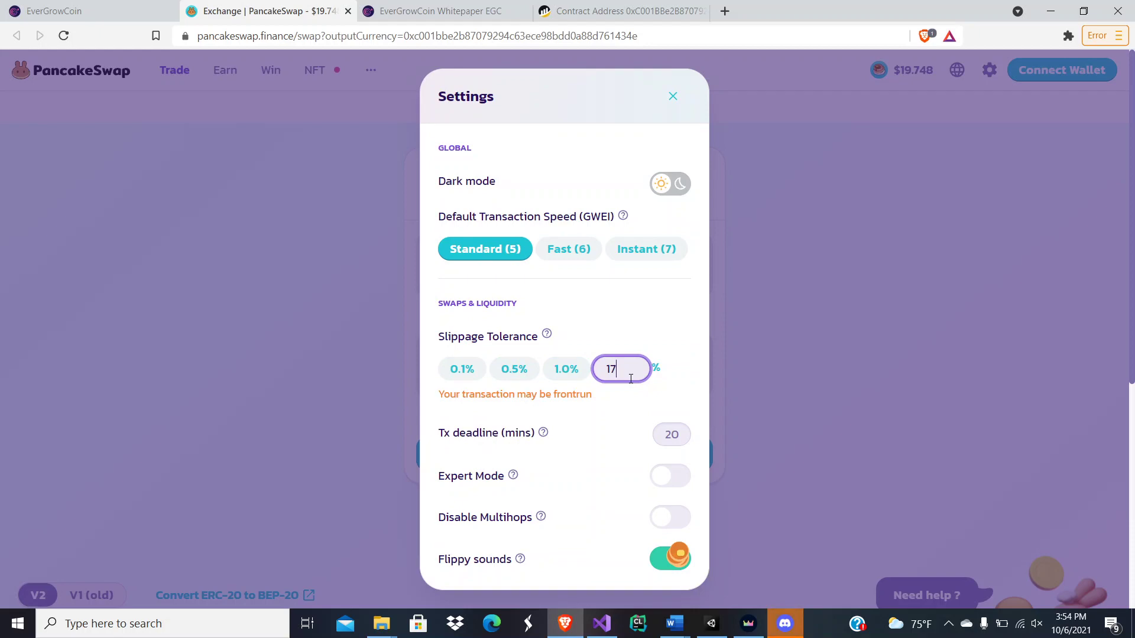
click(732, 532)
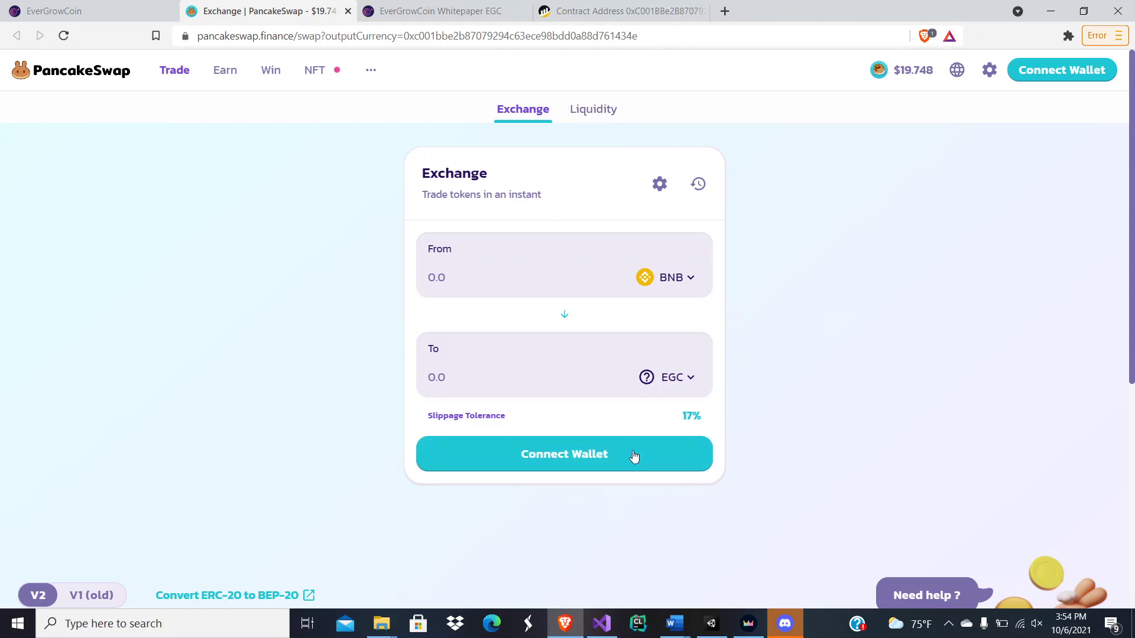
Step: Preview the token list and wallet options, then return to Discord via the EverGrowCoin tab
click(647, 277)
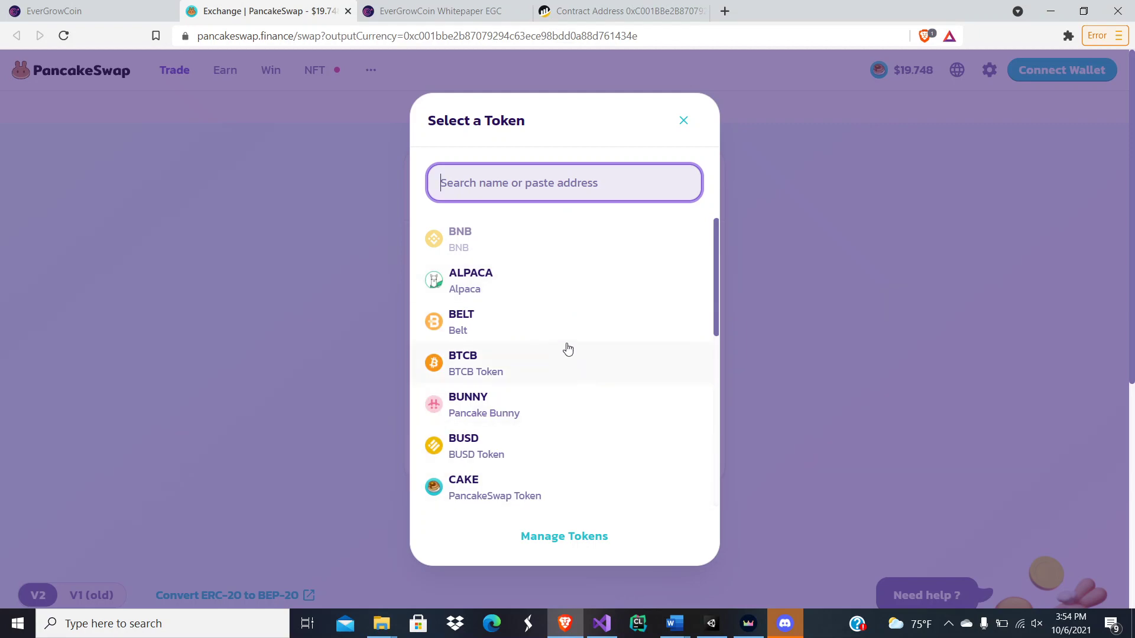
click(680, 129)
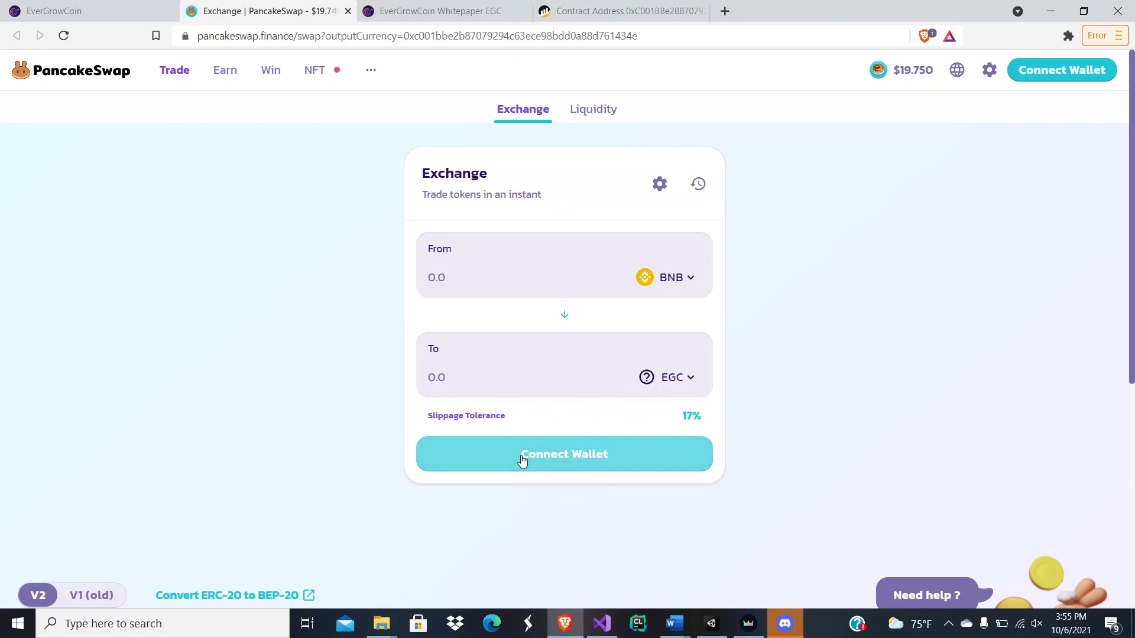
click(523, 461)
click(659, 184)
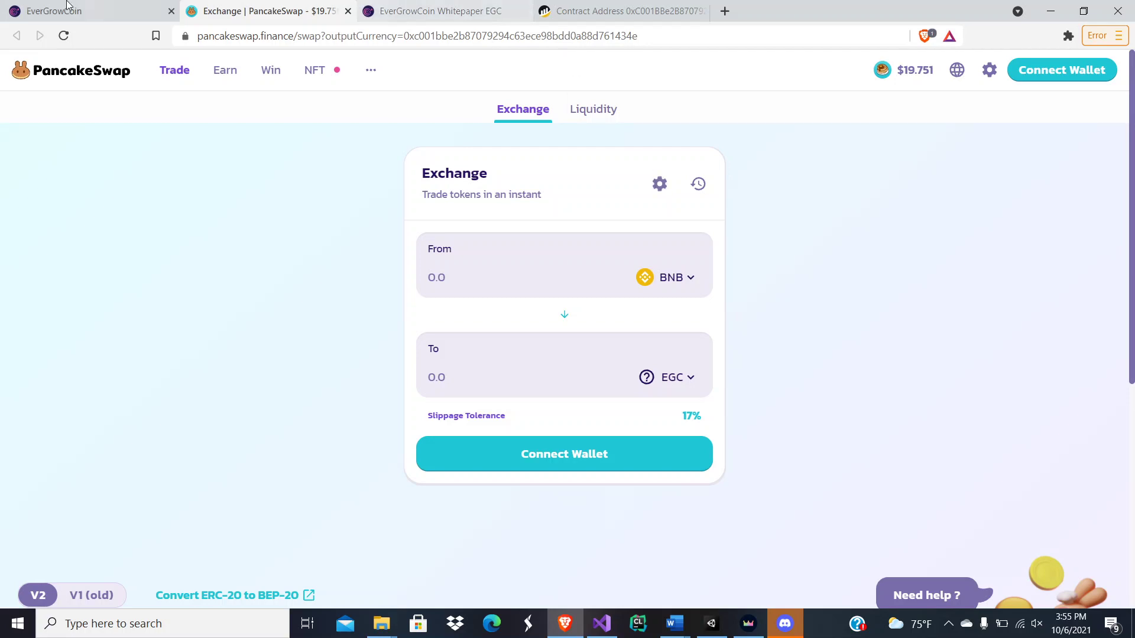
click(46, 10)
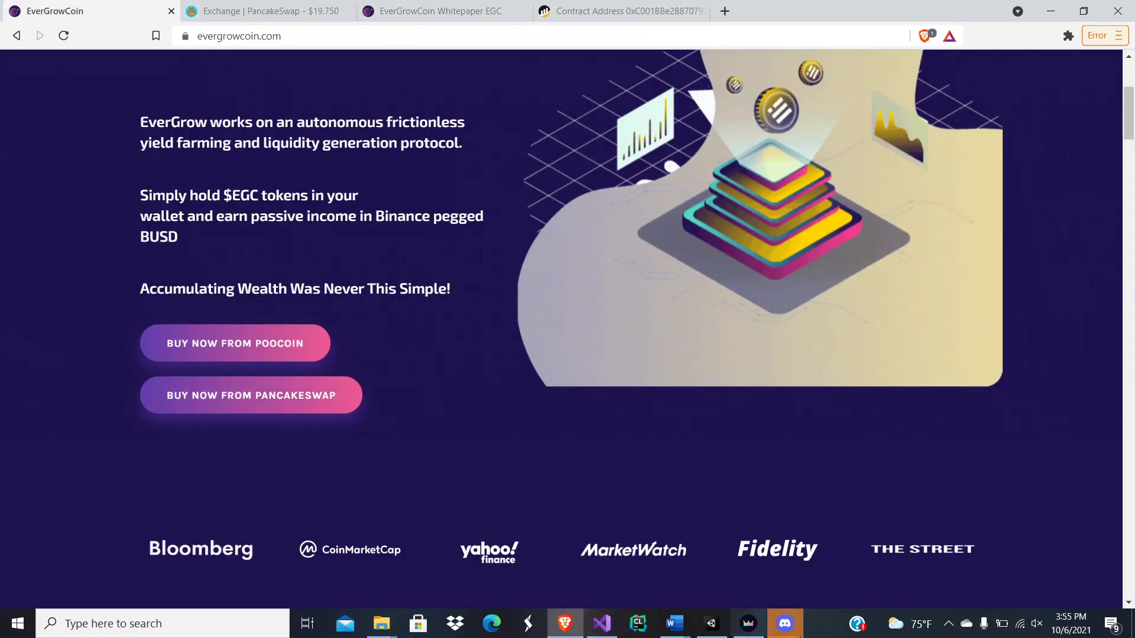
click(801, 629)
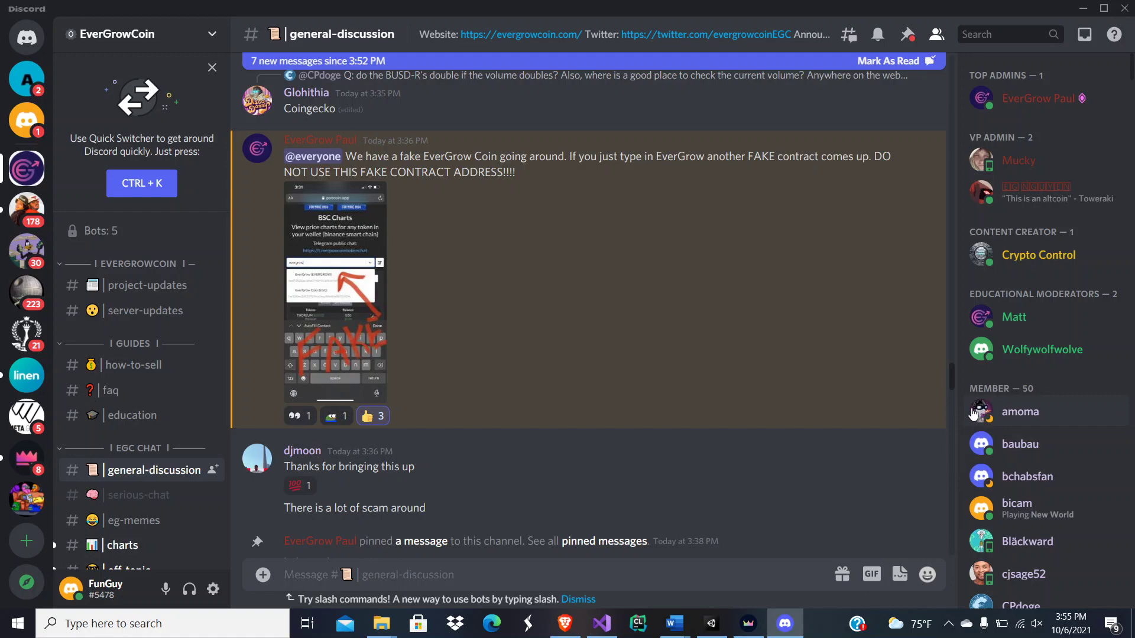
scroll(948, 381, down, 1)
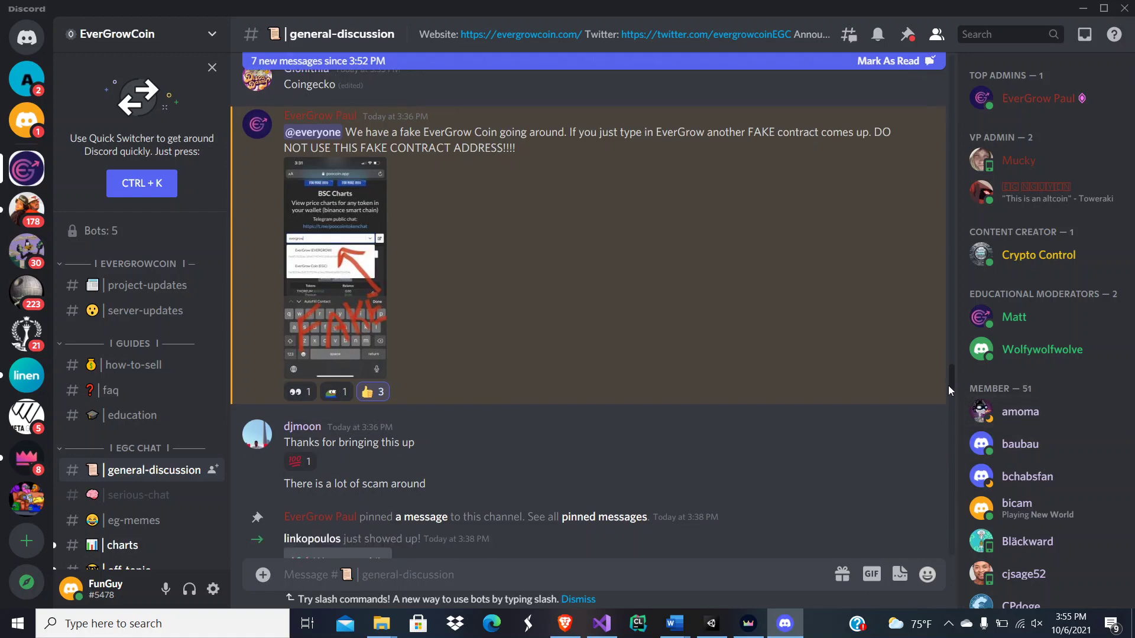
scroll(948, 387, down, 1)
scroll(944, 401, down, 2)
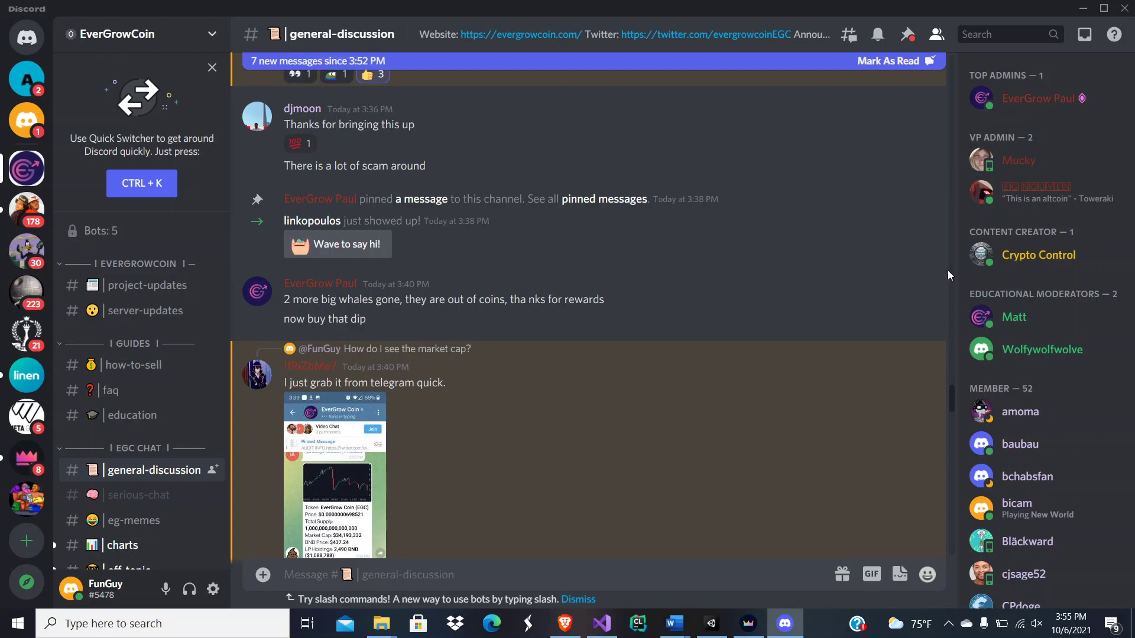
mouse_move(567, 363)
mouse_move(459, 352)
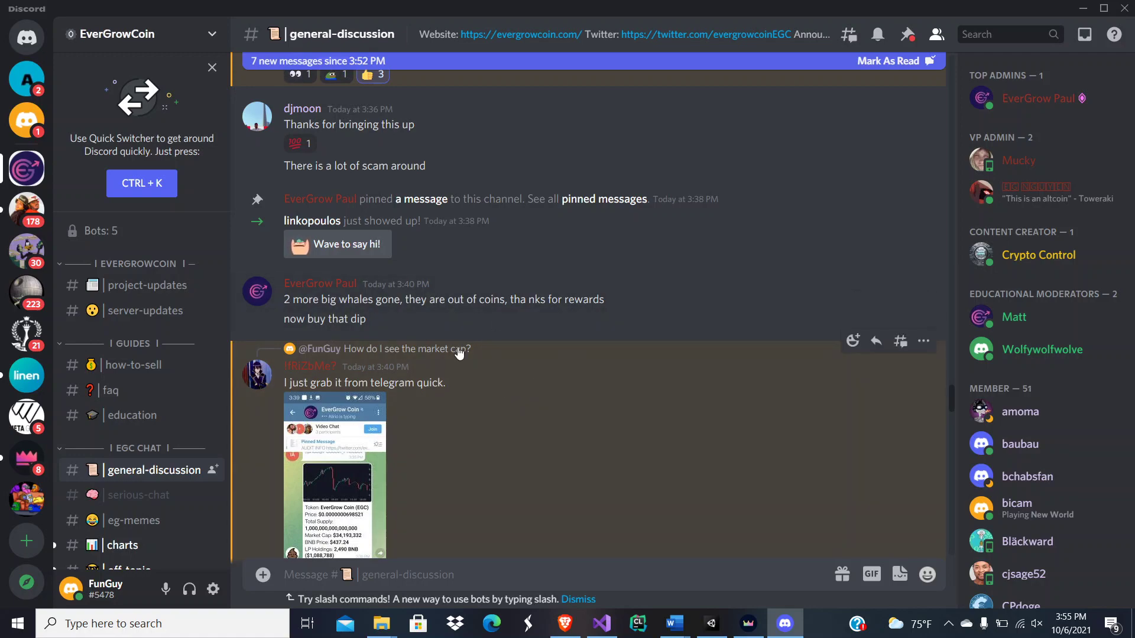
click(374, 491)
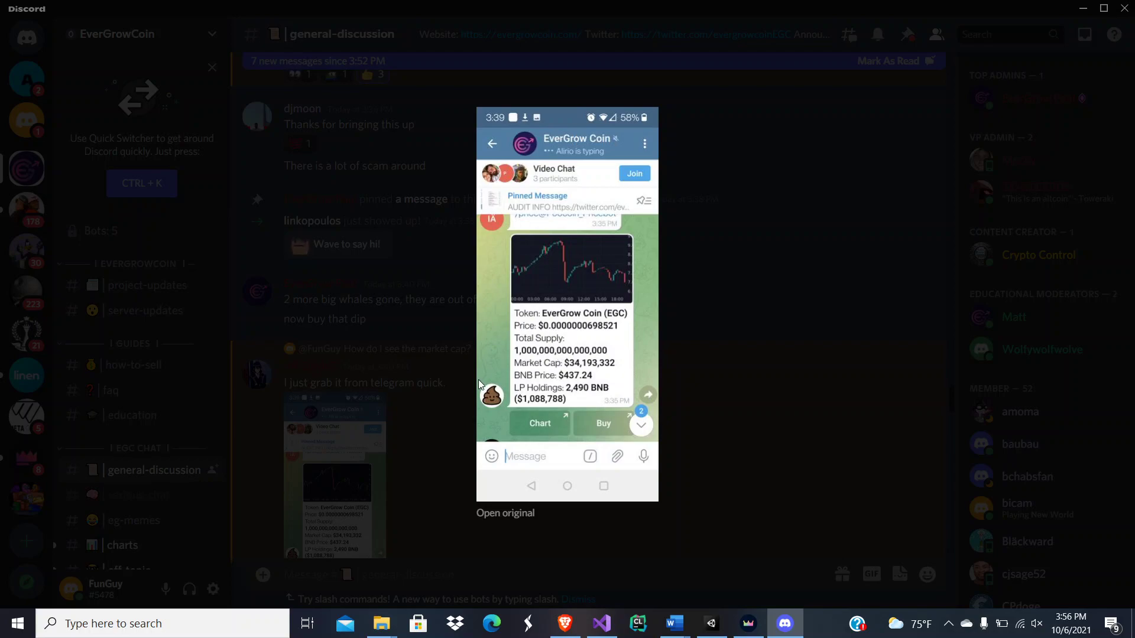
click(666, 356)
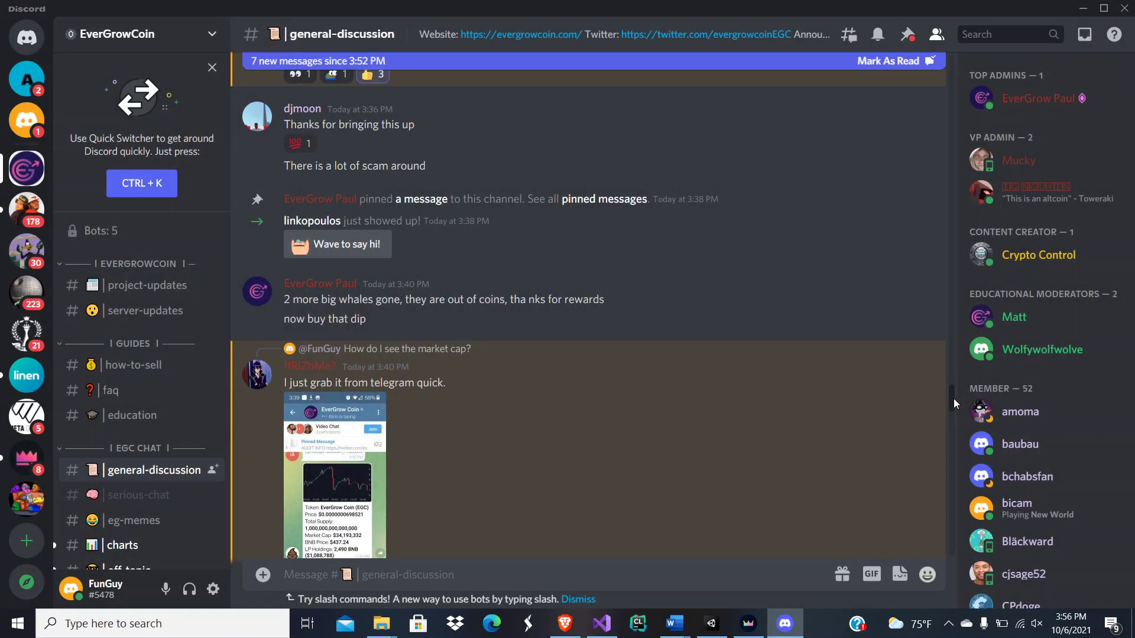
drag(953, 398, 950, 450)
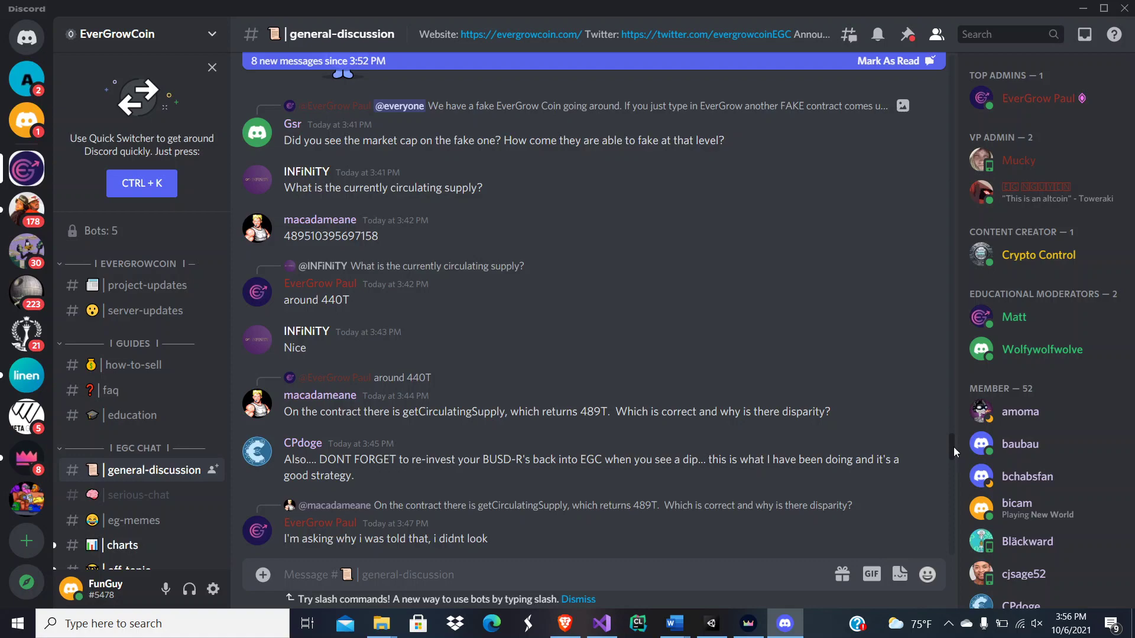
drag(953, 447, 939, 549)
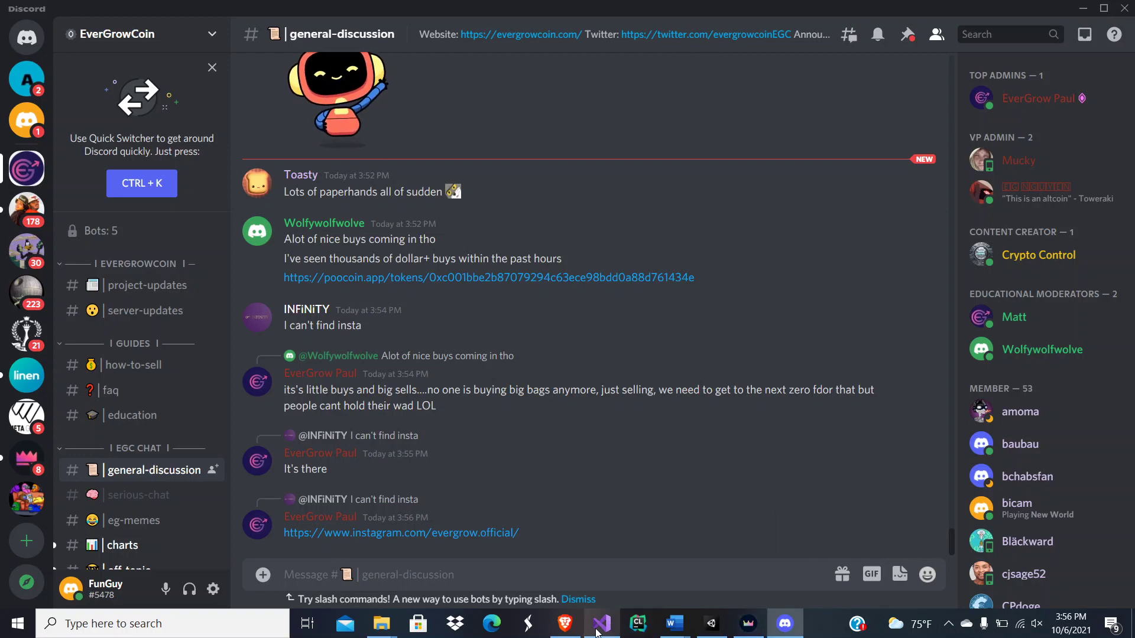
click(565, 623)
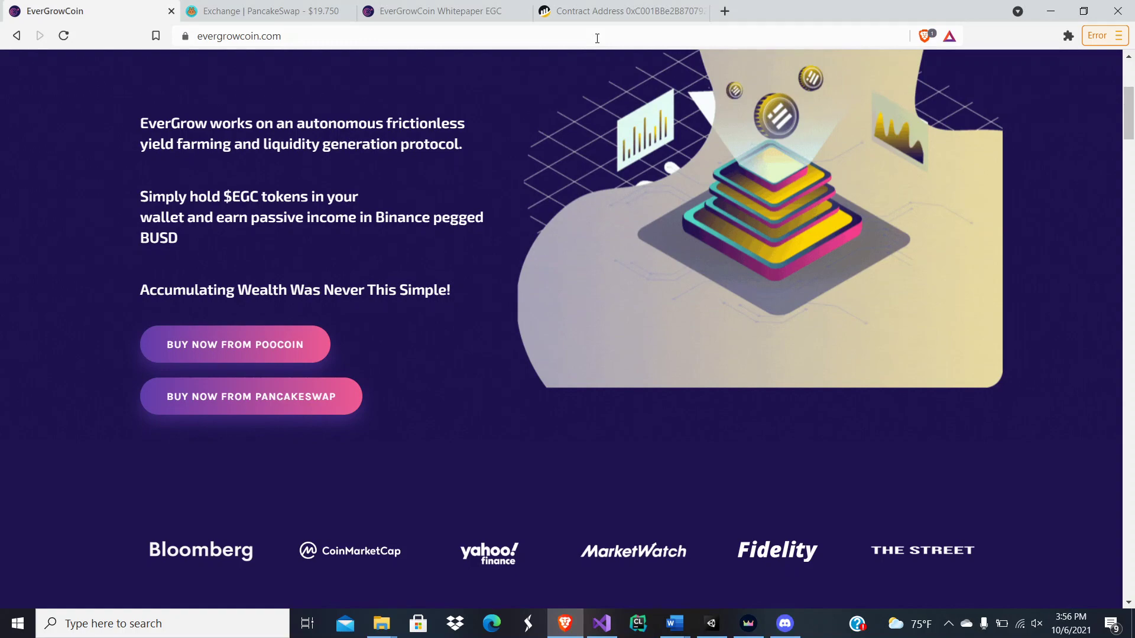
key(Home)
key(Page_Down)
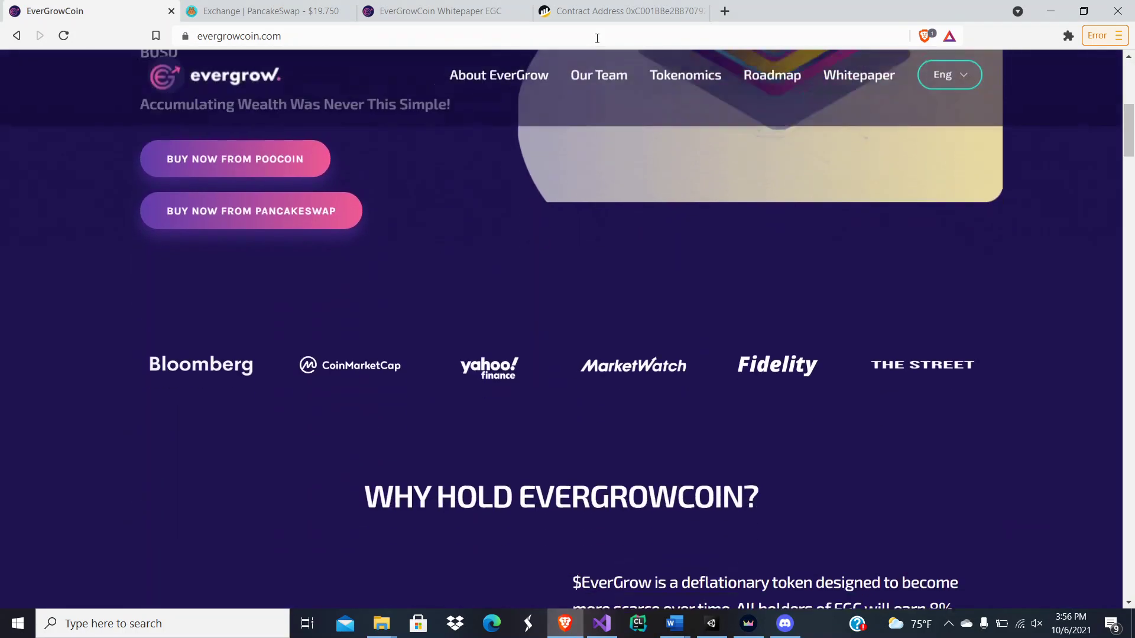
key(Page_Down)
key(Page_Down)
key(Page_Down)
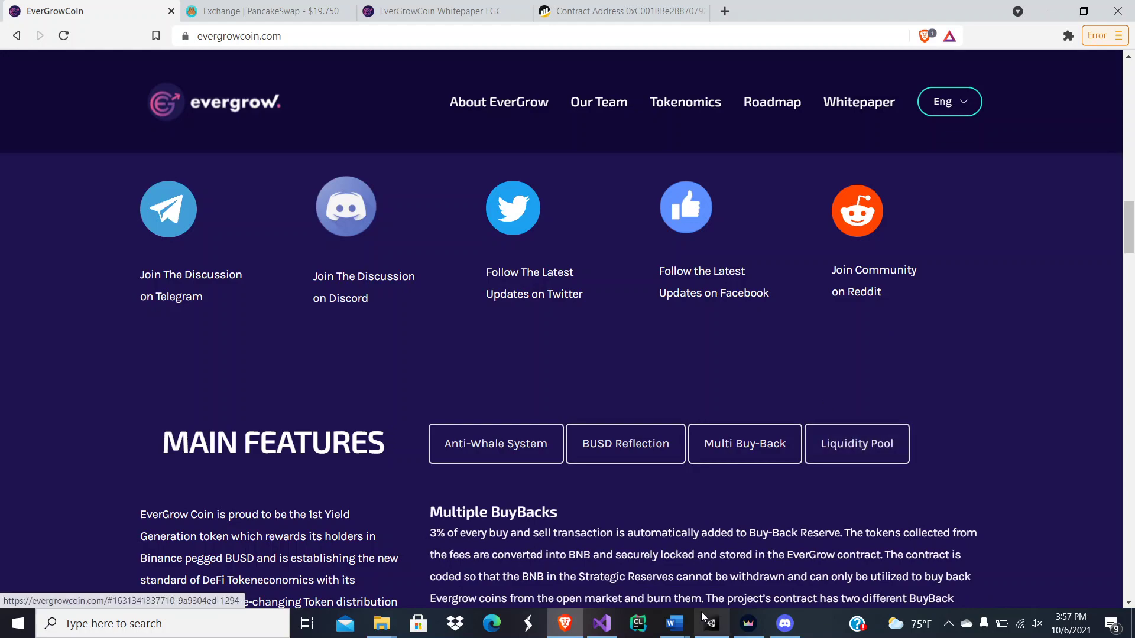
click(784, 623)
scroll(589, 306, up, 1)
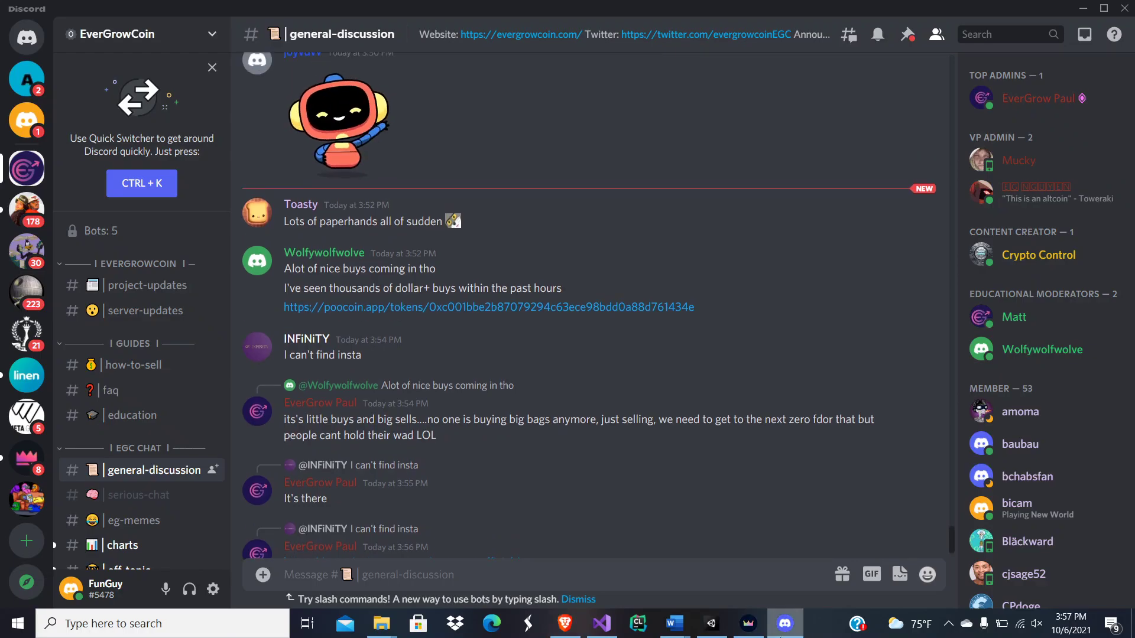
scroll(588, 306, up, 5)
scroll(589, 306, up, 2)
Step: Scroll up to djmoon's 'BUY NOW WHILE ITS EARLY' screenshot and enlarge it
key(Up)
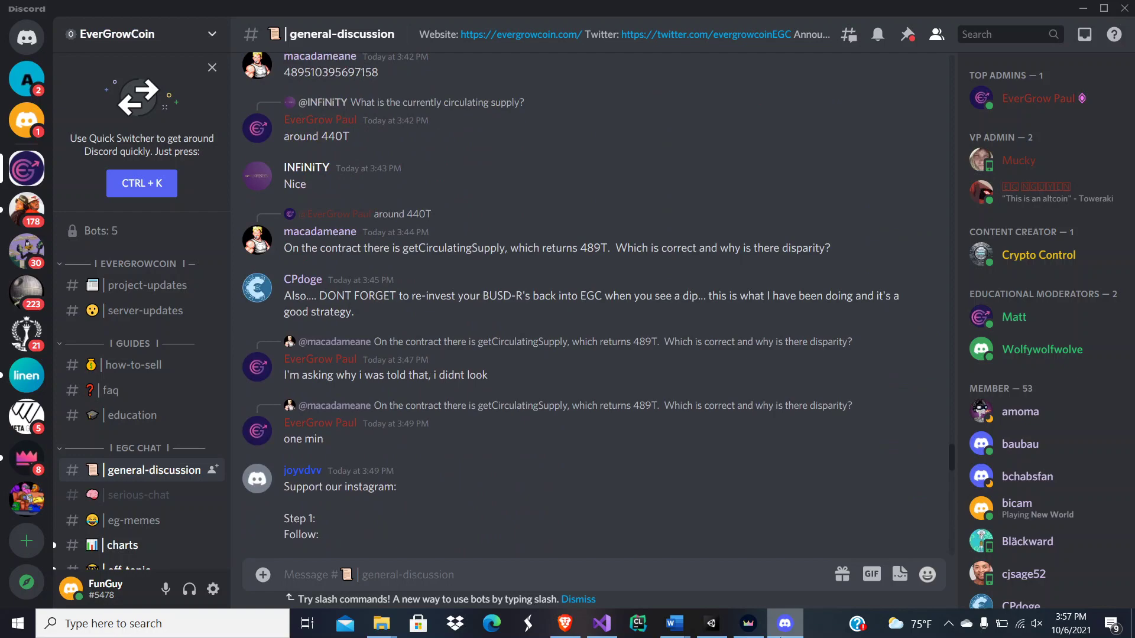
scroll(588, 306, up, 2)
scroll(588, 305, up, 3)
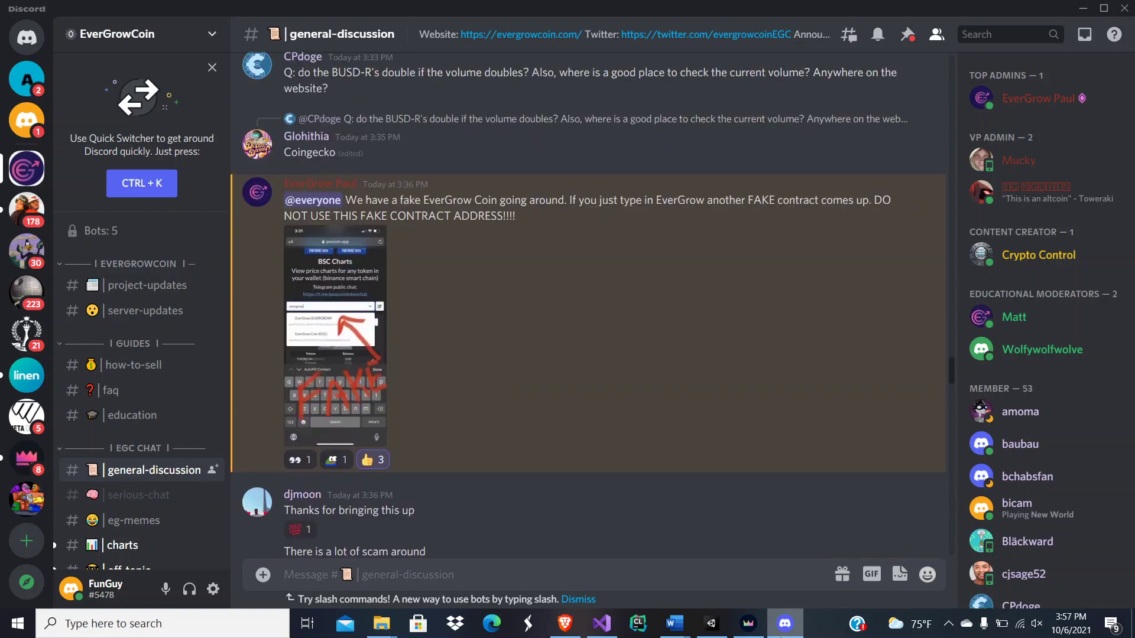
scroll(588, 306, up, 2)
scroll(588, 305, up, 1)
scroll(588, 306, up, 4)
scroll(588, 306, up, 1)
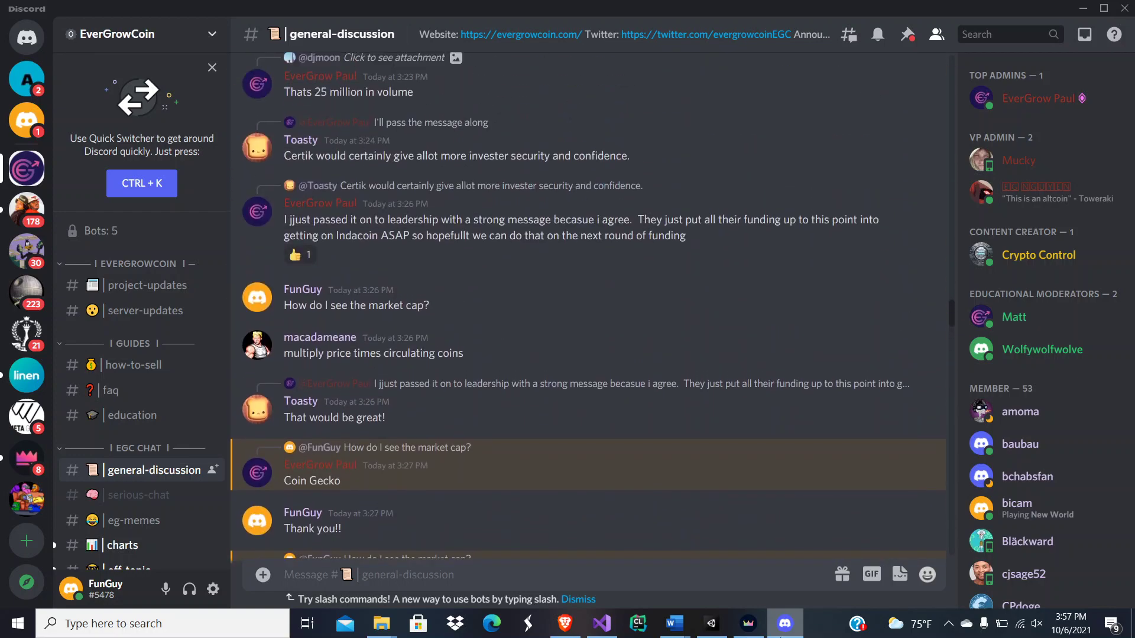
scroll(588, 306, up, 2)
scroll(588, 306, up, 4)
scroll(588, 306, down, 1)
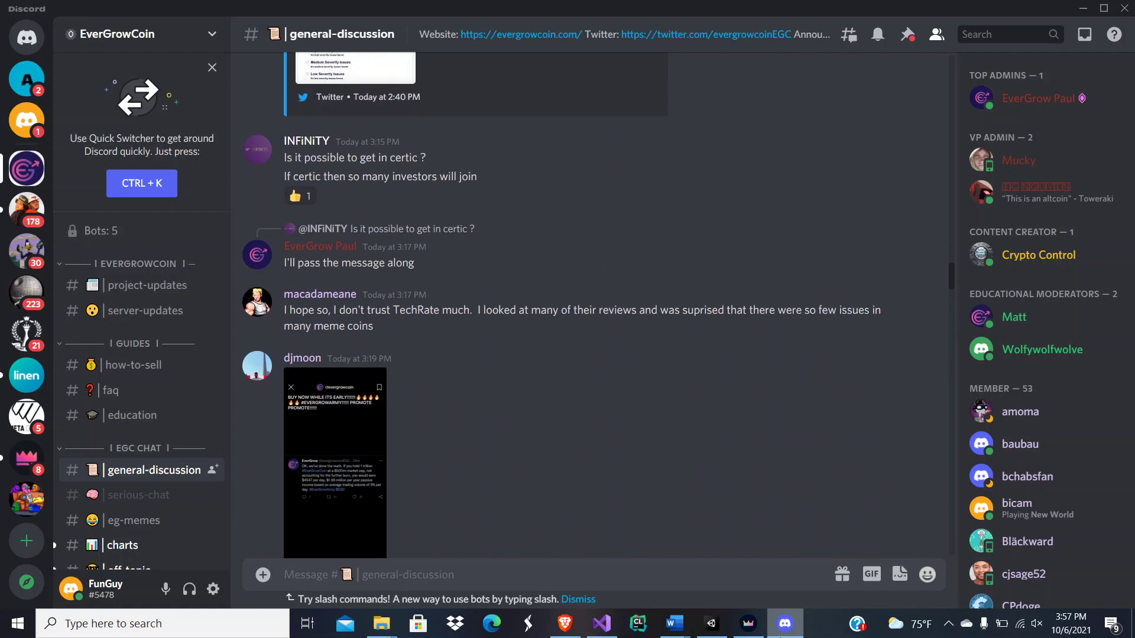
click(359, 458)
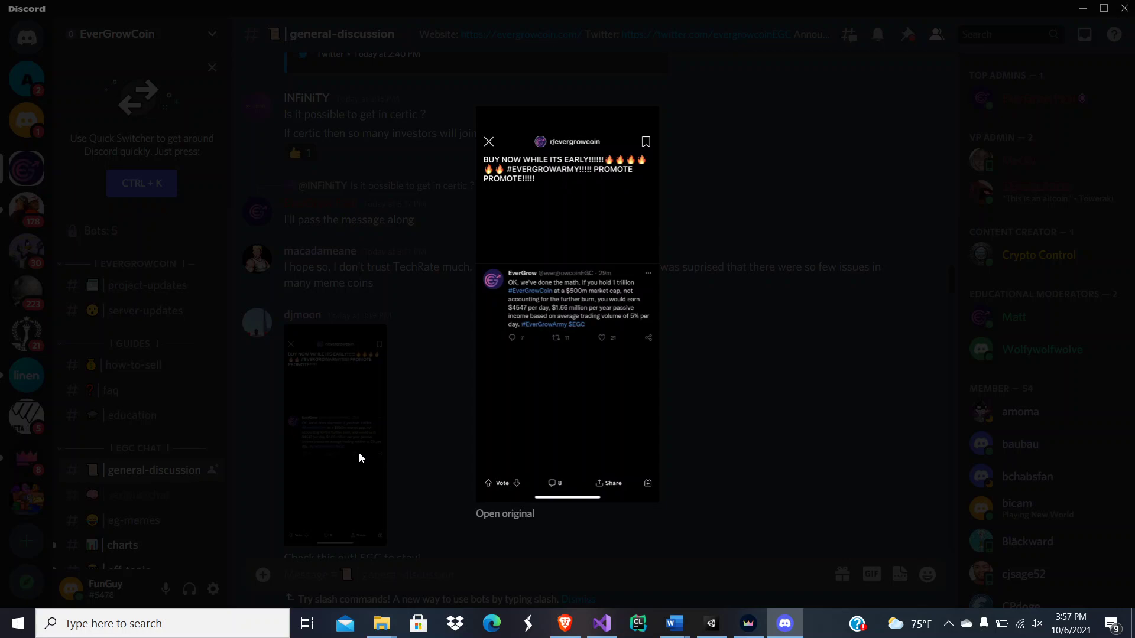
key(Tab)
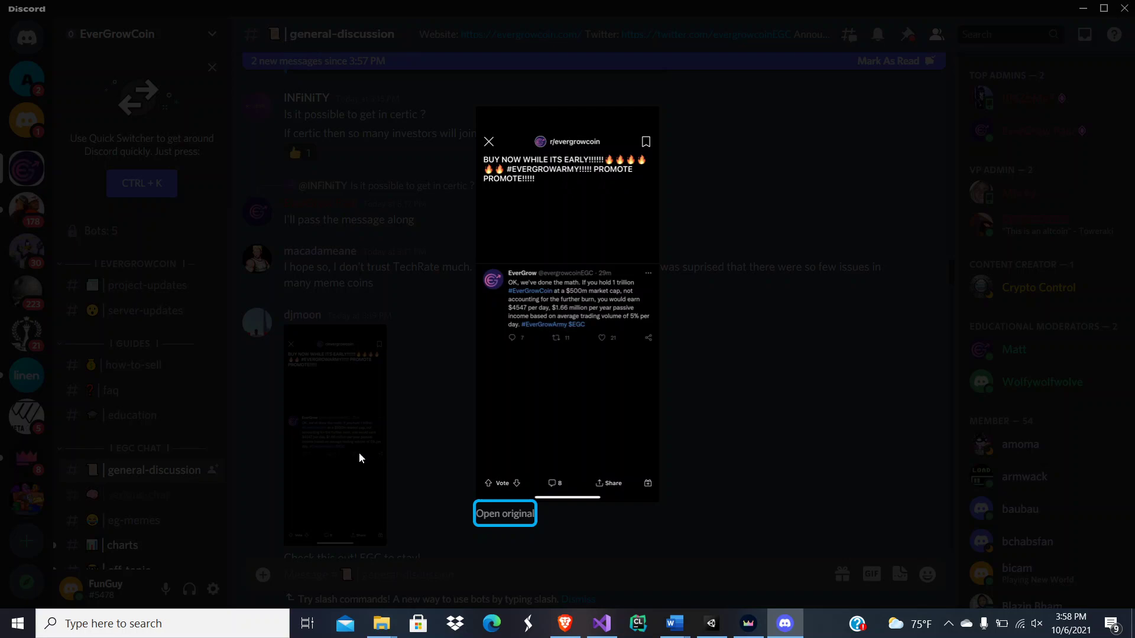
click(182, 624)
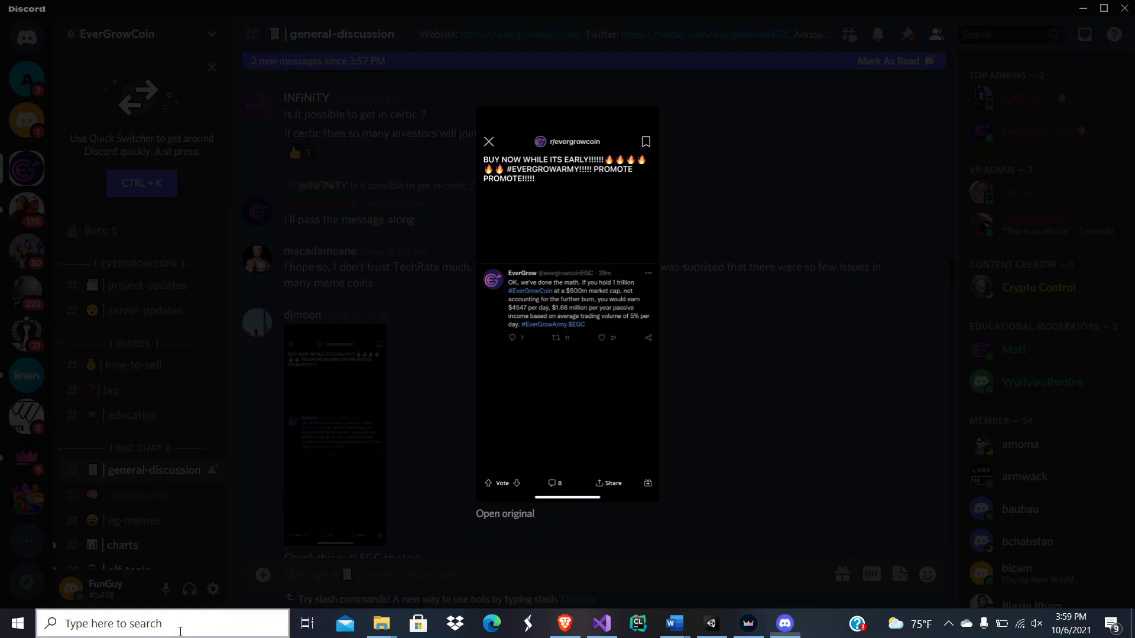
text(calc)
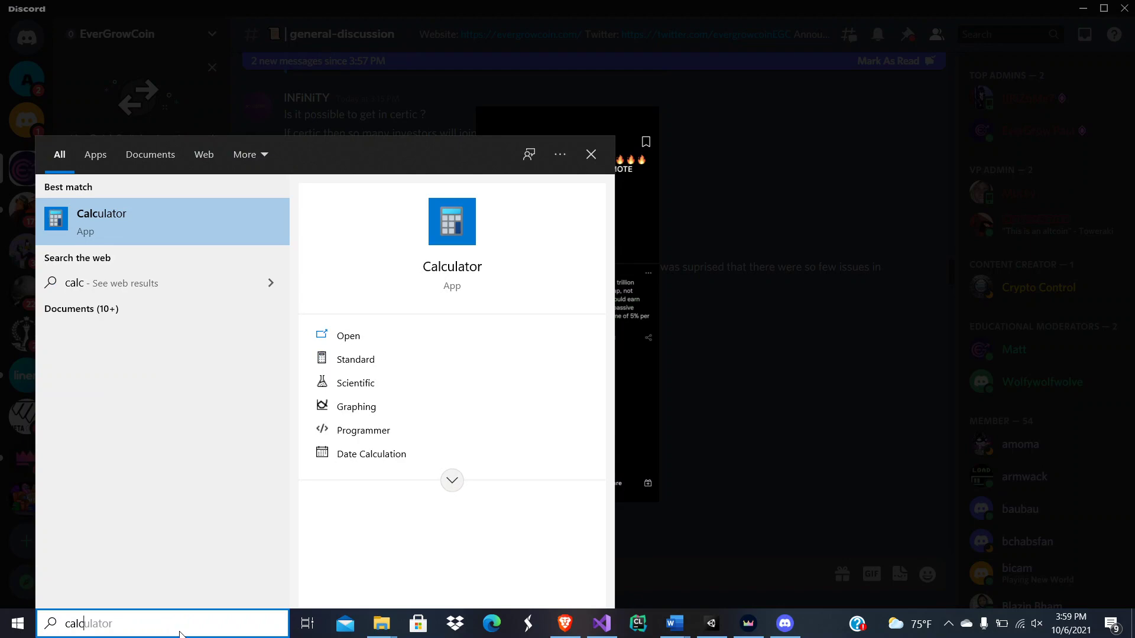
Step: Launch Calculator and compute 0.46 × 365 = 167.9
key(Return)
click(812, 362)
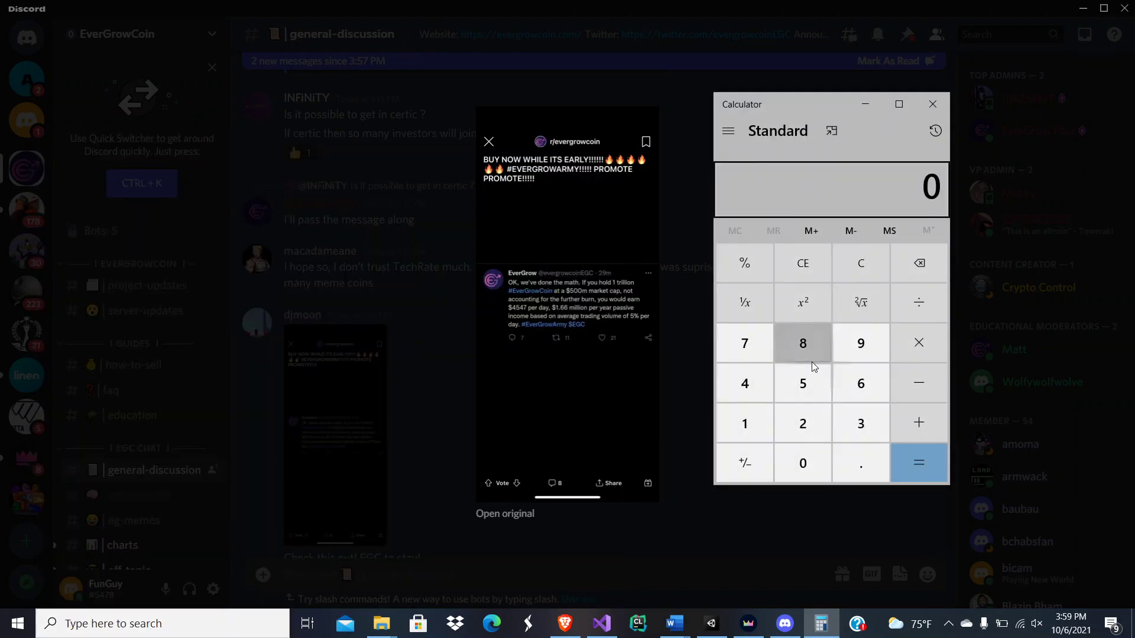
text(.46)
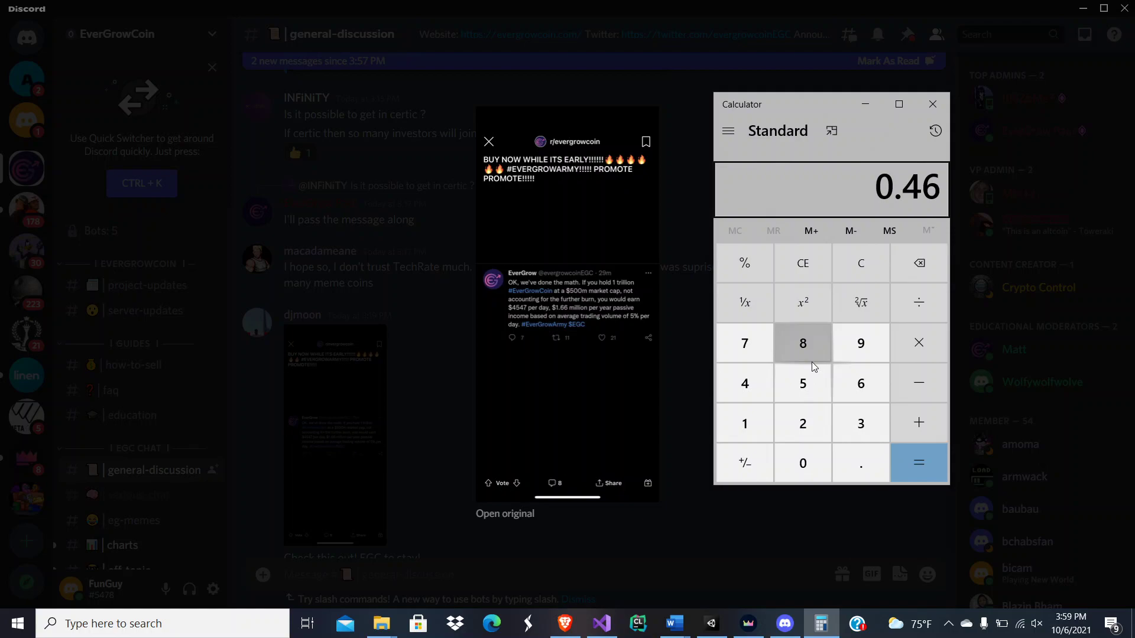
text(*)
text(3)
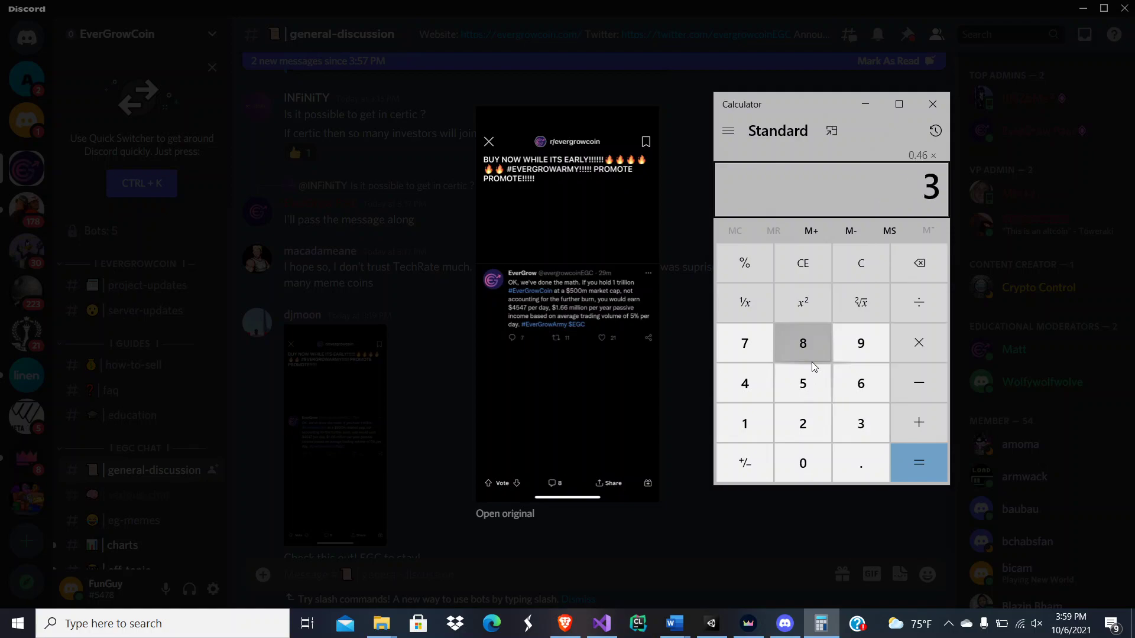
text(65)
key(Return)
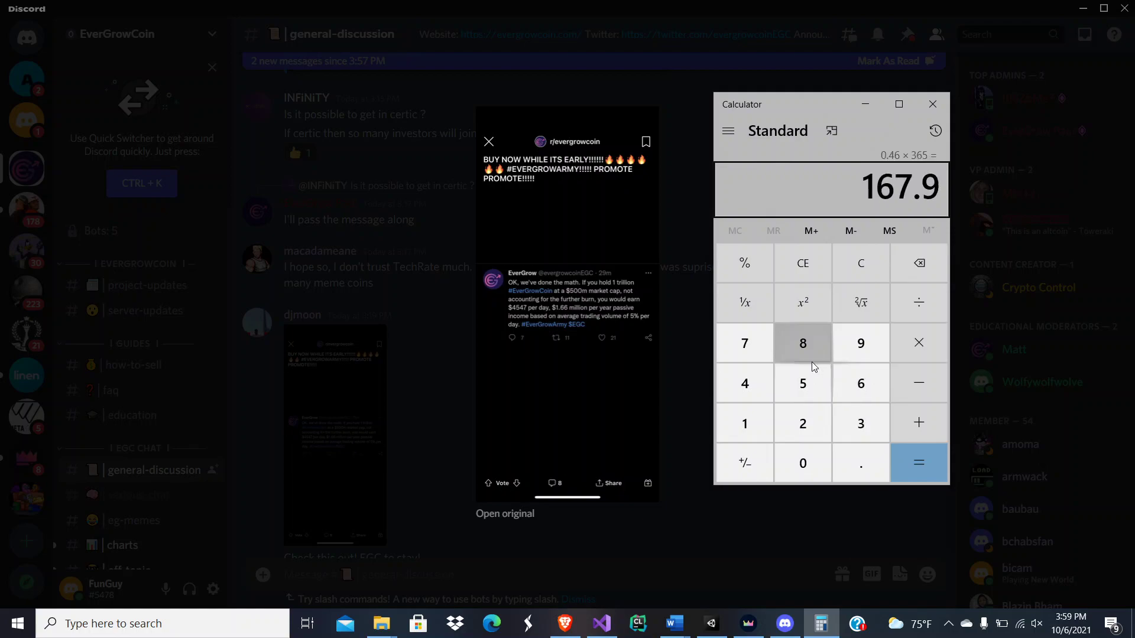